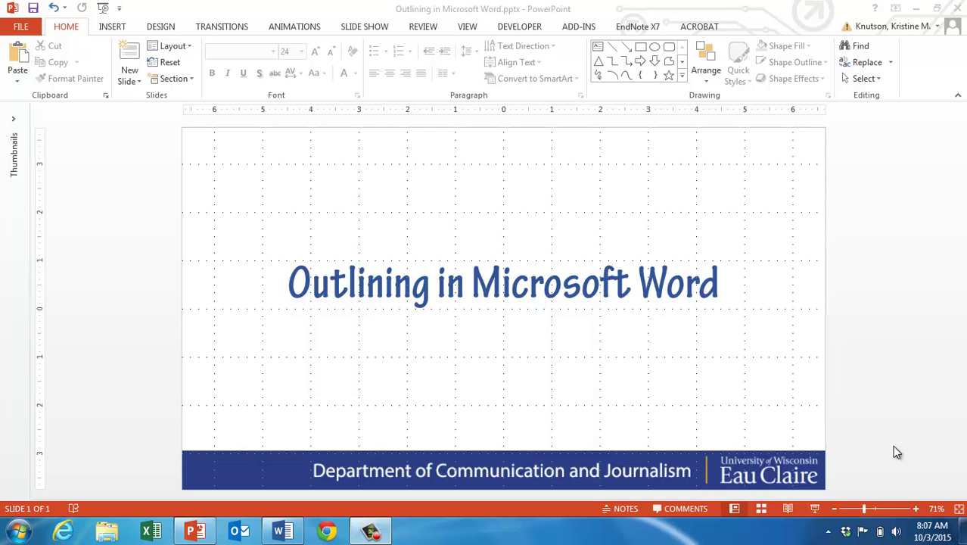
Step: Switch from PowerPoint to the blank Word document, Document1
{"action": "left_click", "coordinate": [283, 533]}
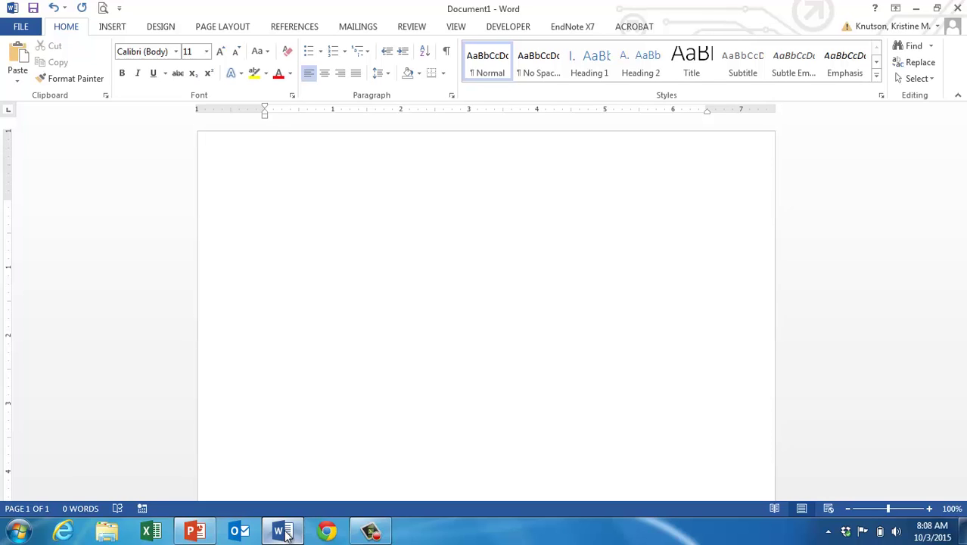
Step: Type a Roman-numeral list: Main Point One, Main Point Two and Main Point Three
{"action": "type", "text": "I."}
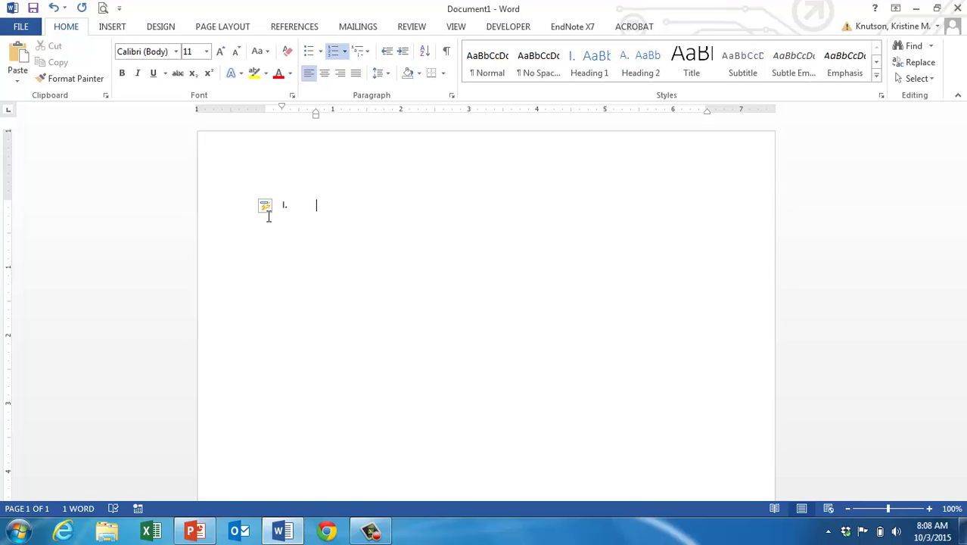
{"action": "type", "text": "Main Point One"}
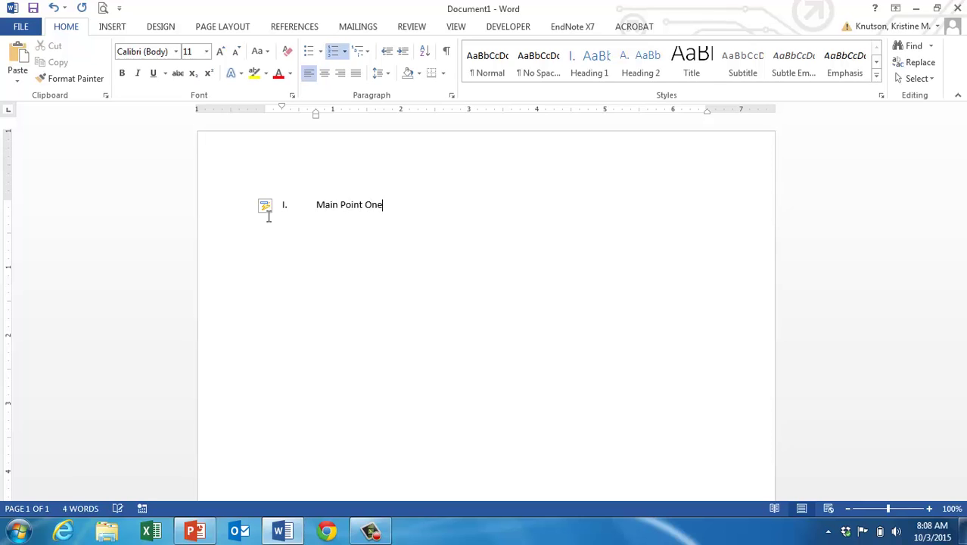
{"action": "key", "text": "Return"}
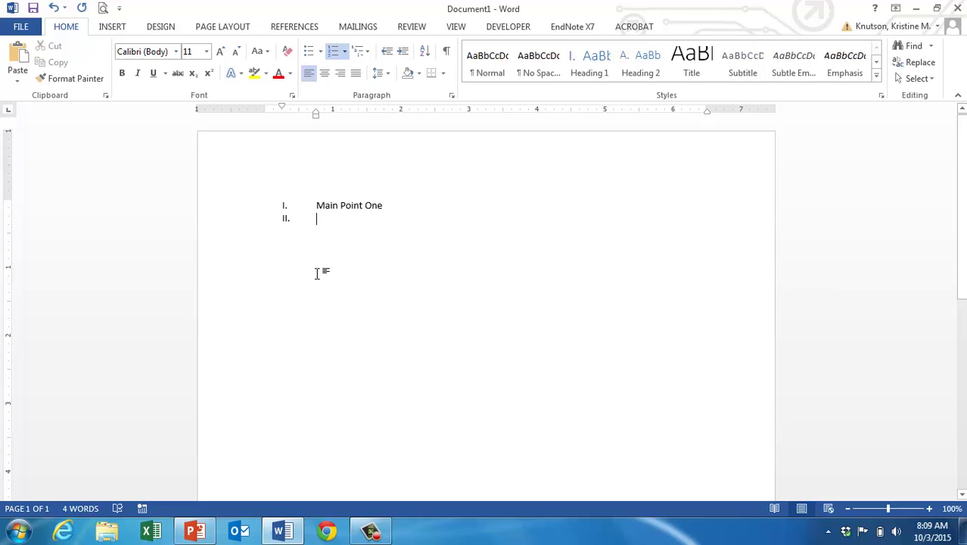
{"action": "type", "text": "Main Point Two"}
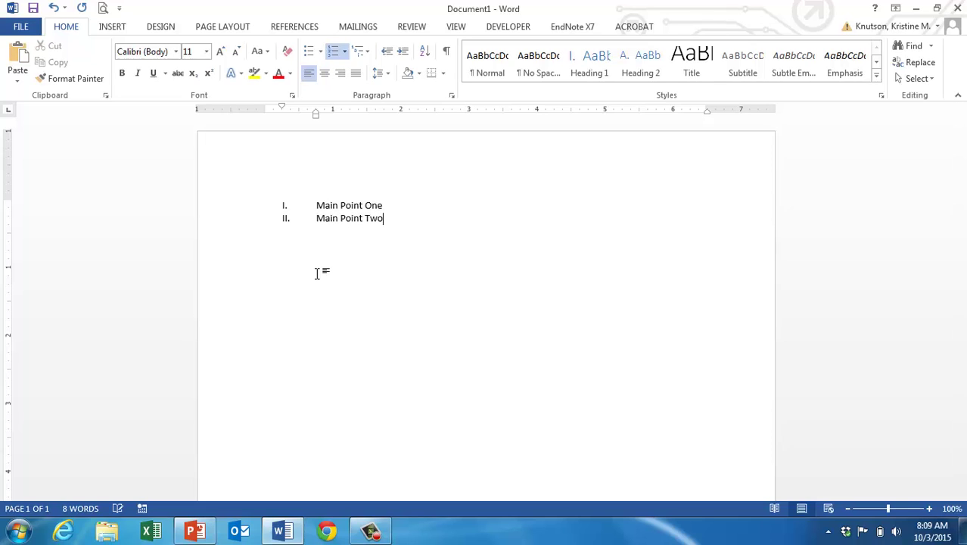
{"action": "key", "text": "Return"}
{"action": "type", "text": "Ma"}
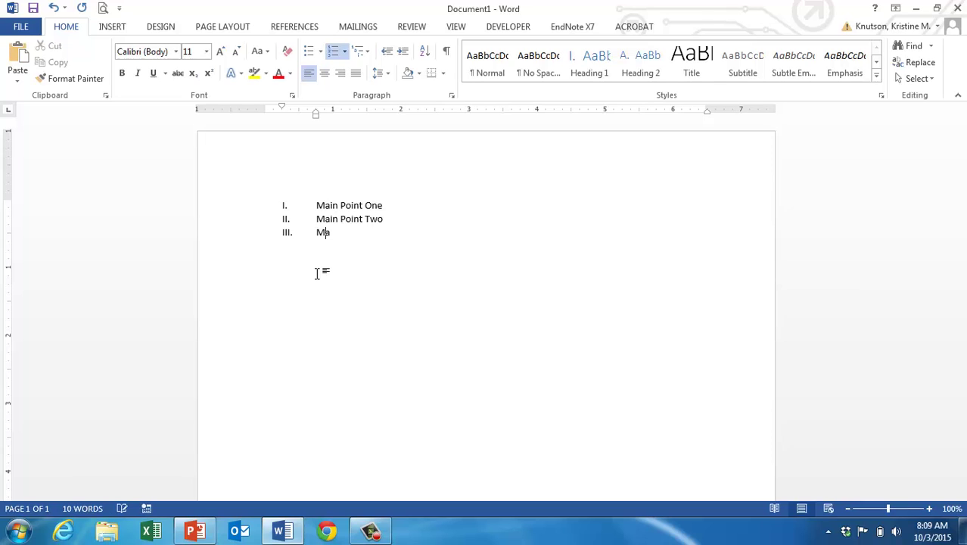
{"action": "type", "text": "in Point Three"}
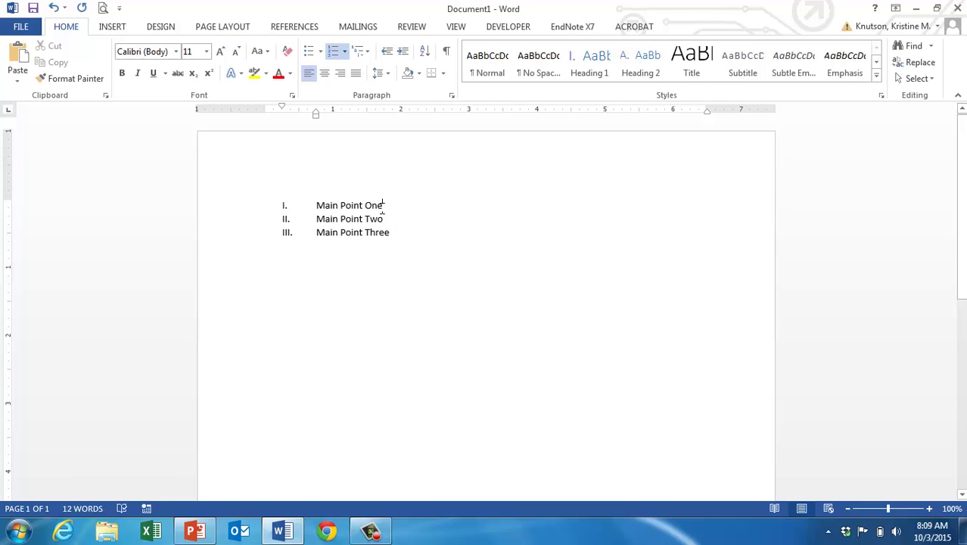
Step: Insert an empty, indented sub-item directly below Main Point One
{"action": "left_click", "coordinate": [386, 206]}
{"action": "key", "text": "Return"}
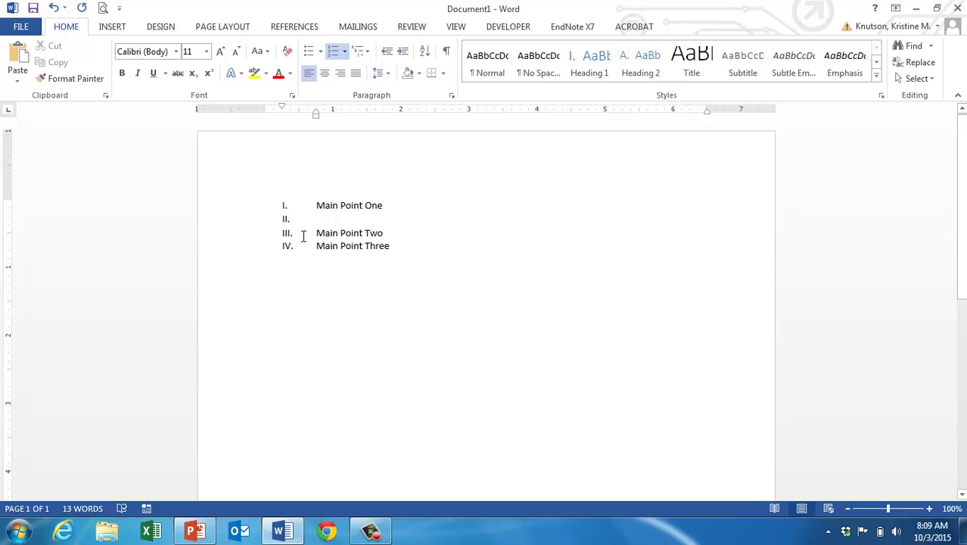
{"action": "key", "text": "Tab"}
Step: Letter the sub-items A, B, C, add Sub Point One and Sub Point Two, plus an empty deeper item
{"action": "left_click", "coordinate": [319, 219]}
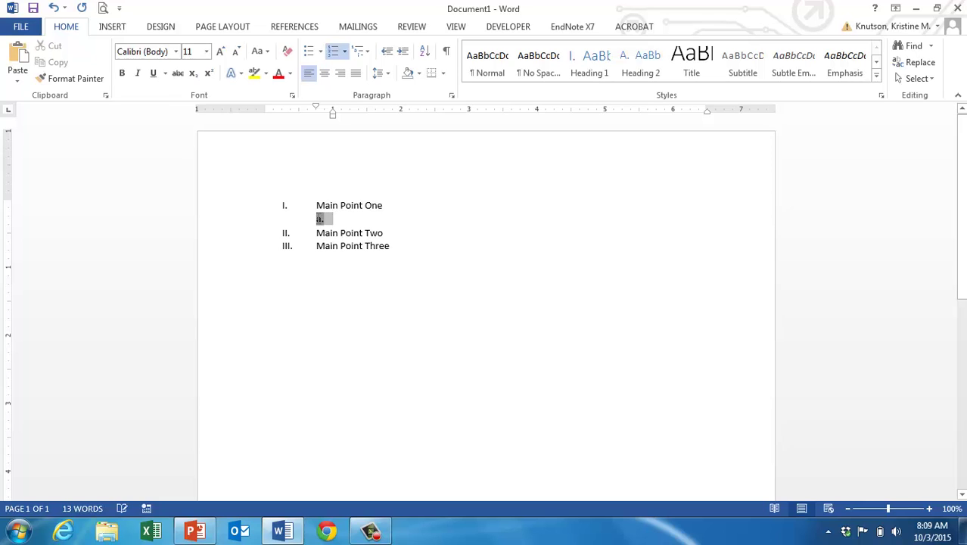
{"action": "left_click", "coordinate": [344, 51]}
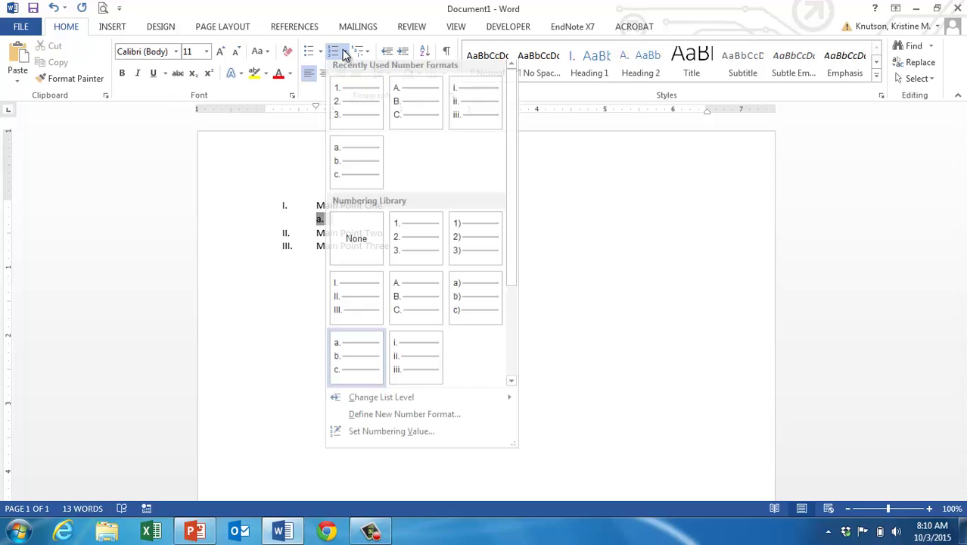
{"action": "left_click", "coordinate": [415, 300]}
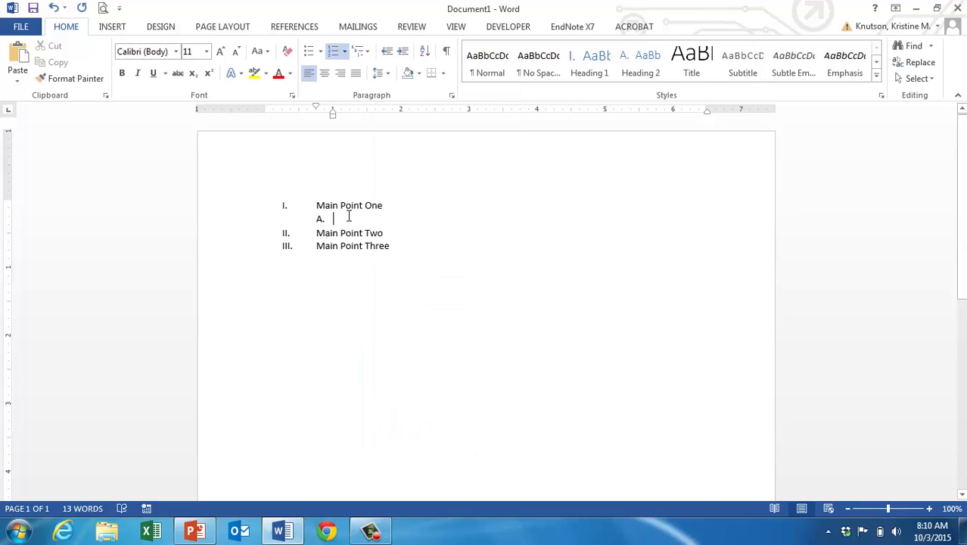
{"action": "type", "text": "Sub P"}
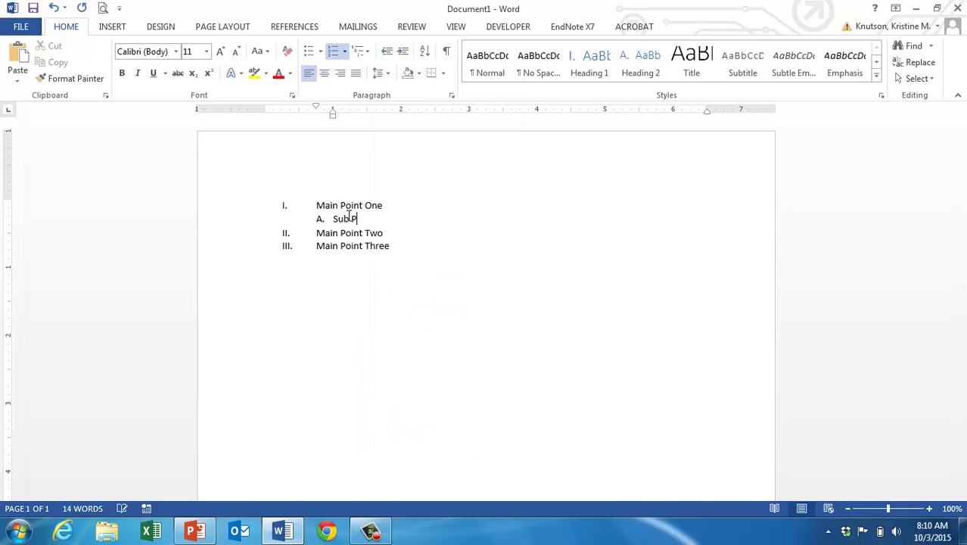
{"action": "type", "text": "oint One"}
{"action": "key", "text": "Return"}
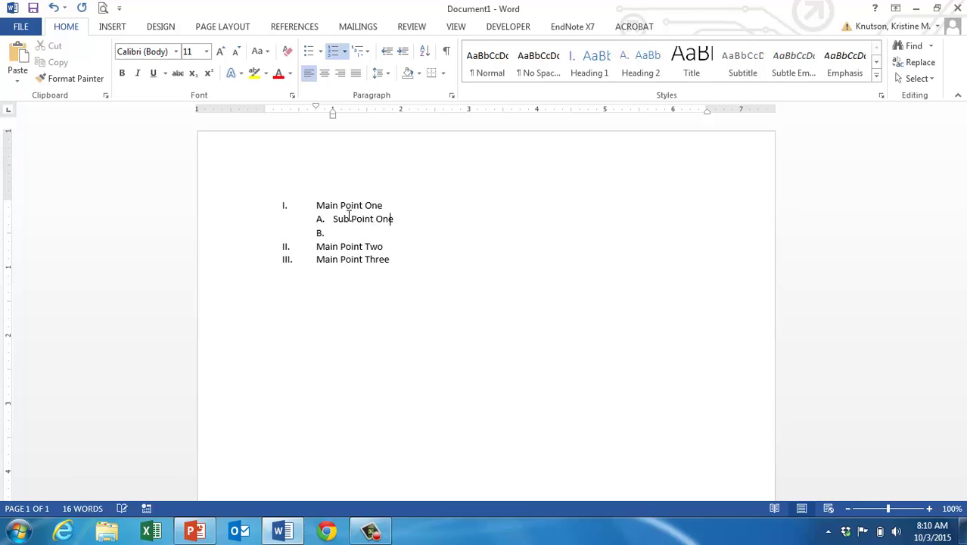
{"action": "type", "text": "Sub Point Two"}
{"action": "key", "text": "Return"}
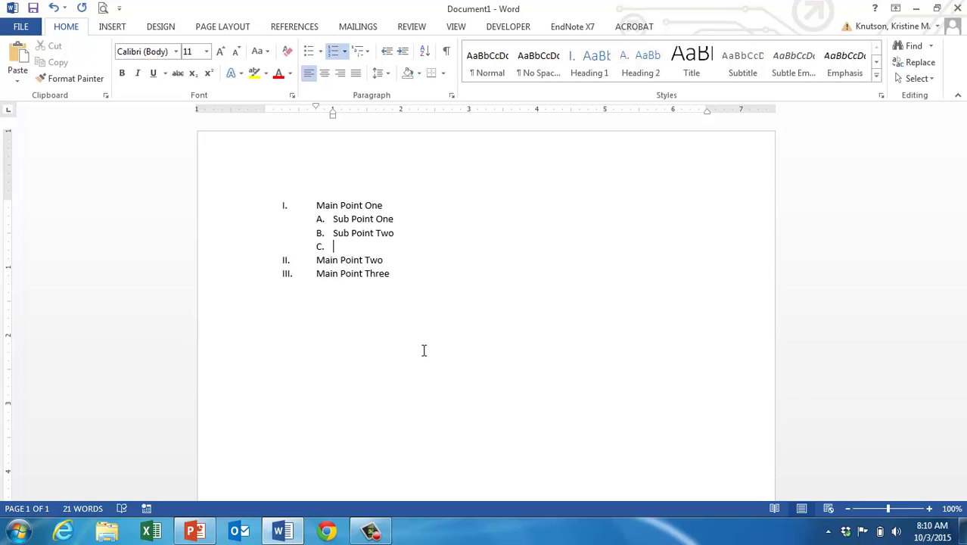
{"action": "key", "text": "Tab"}
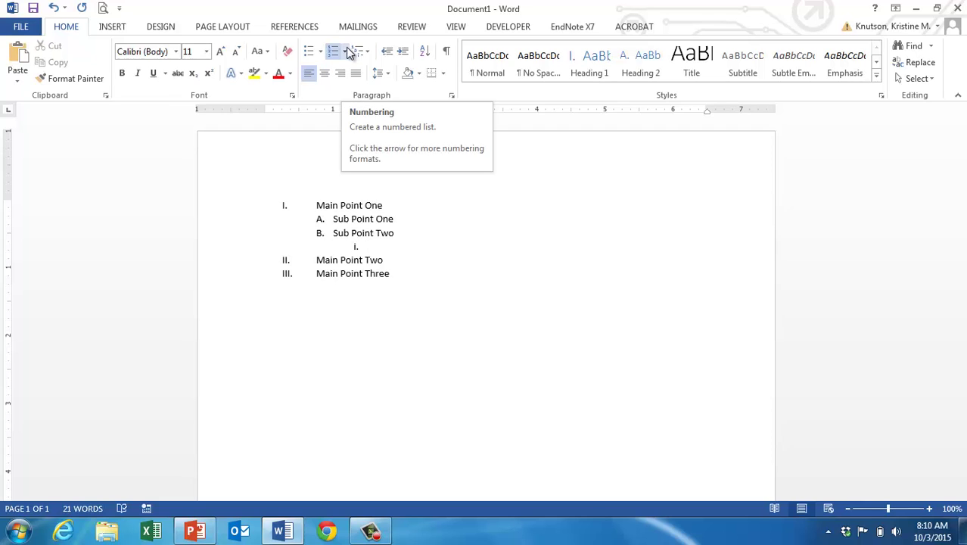
Step: Number the deeper level 1, 2, 3 and enter Sub Sub Point One
{"action": "left_click", "coordinate": [356, 247]}
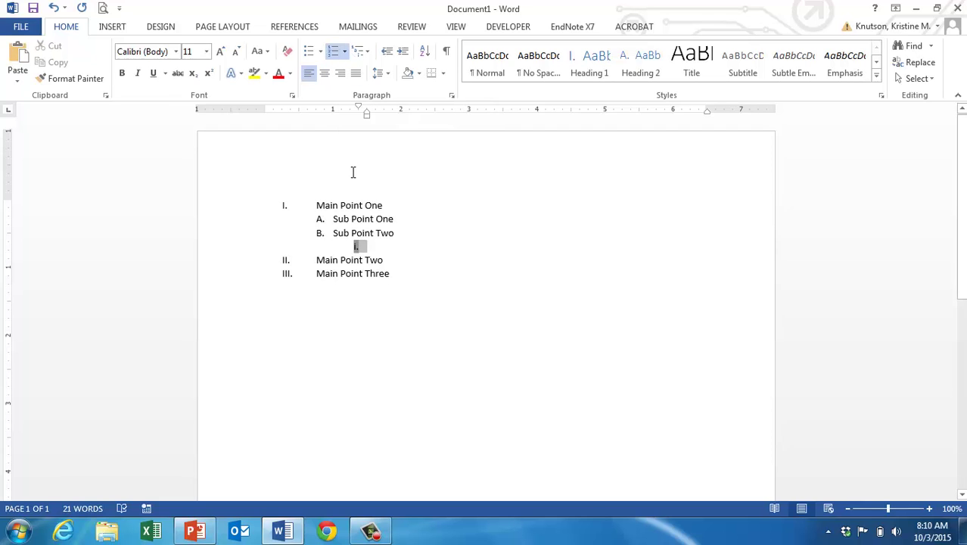
{"action": "left_click", "coordinate": [345, 53]}
{"action": "left_click", "coordinate": [417, 253]}
{"action": "left_click", "coordinate": [378, 246]}
{"action": "type", "text": "Sub SUb"}
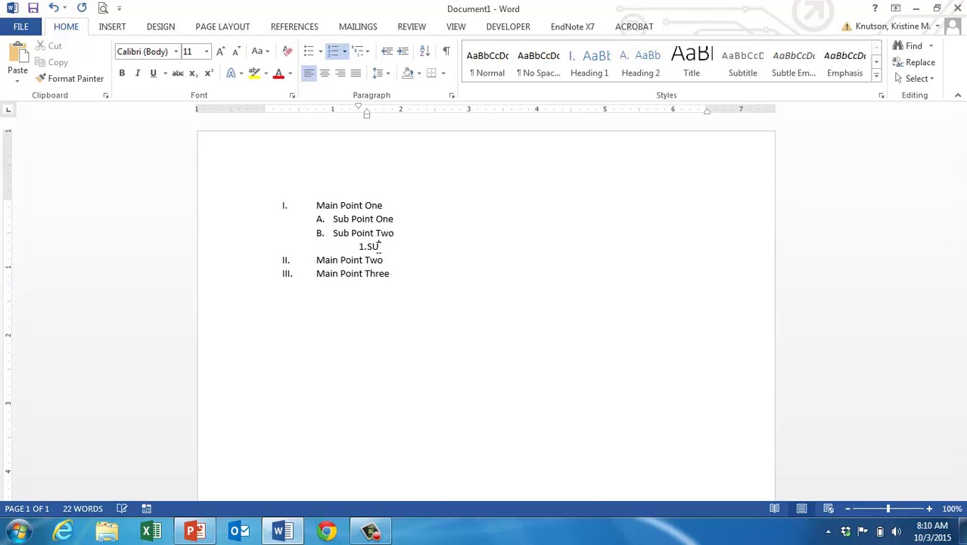
{"action": "type", "text": " Point One"}
Step: Add a lowercase a, b, c item beneath it reading Sub Sub Sub Point One
{"action": "key", "text": "Return"}
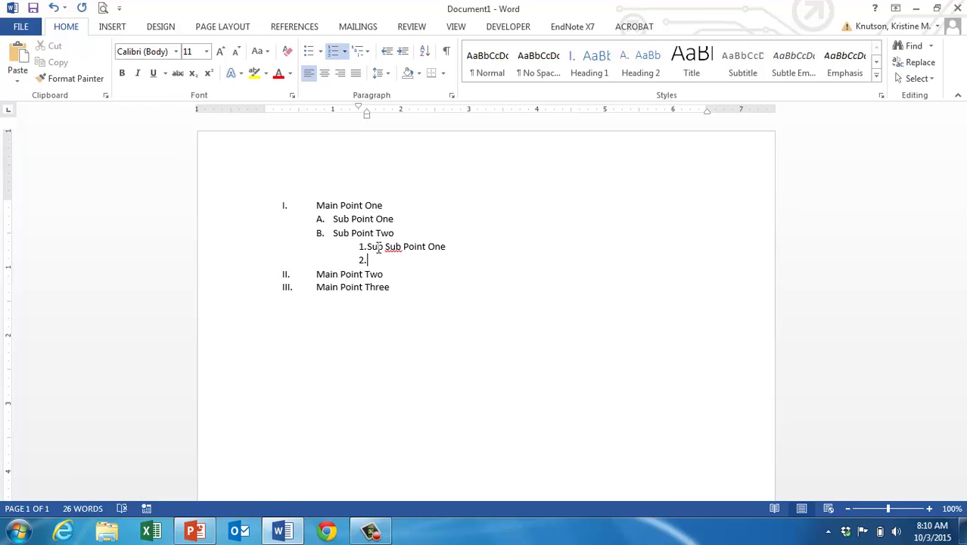
{"action": "key", "text": "Tab"}
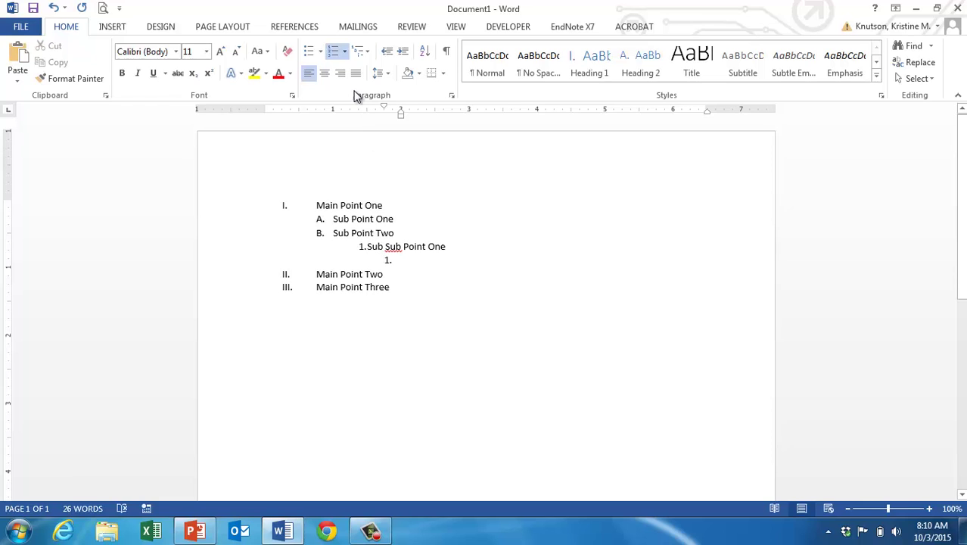
{"action": "left_click", "coordinate": [346, 51]}
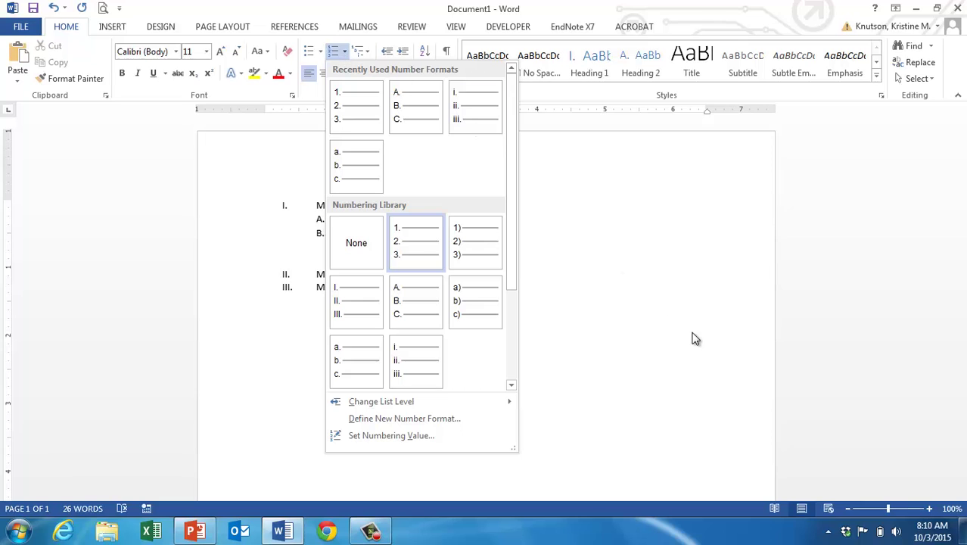
{"action": "left_click", "coordinate": [369, 378]}
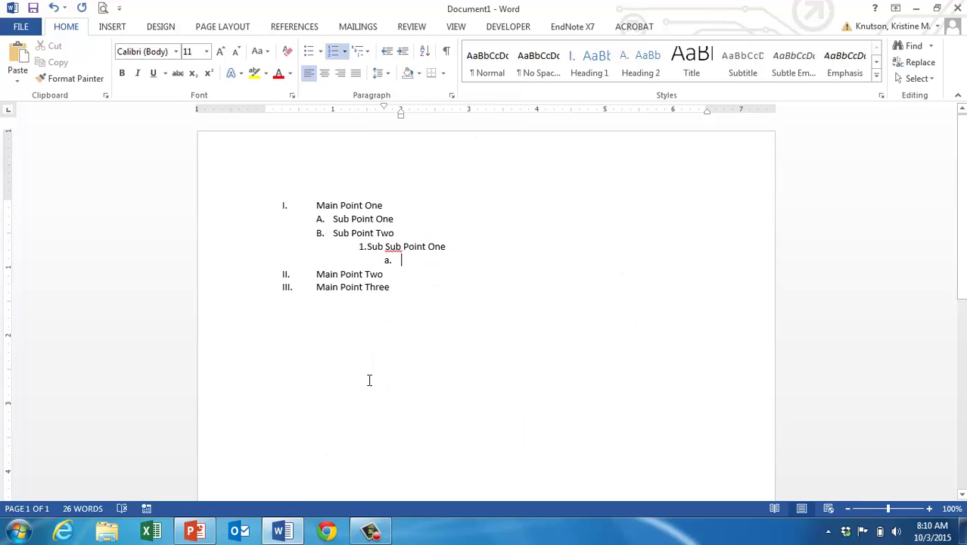
{"action": "type", "text": "Su"}
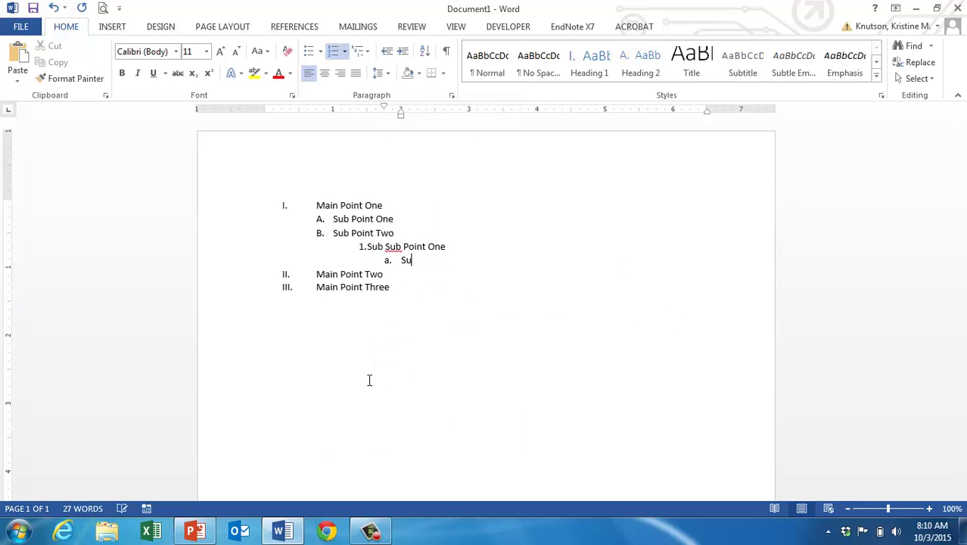
{"action": "type", "text": "b SUb Sub Point One"}
Step: Add an empty deeper item under Sub Sub Sub Point One, numbered i, ii, iii
{"action": "key", "text": "Return"}
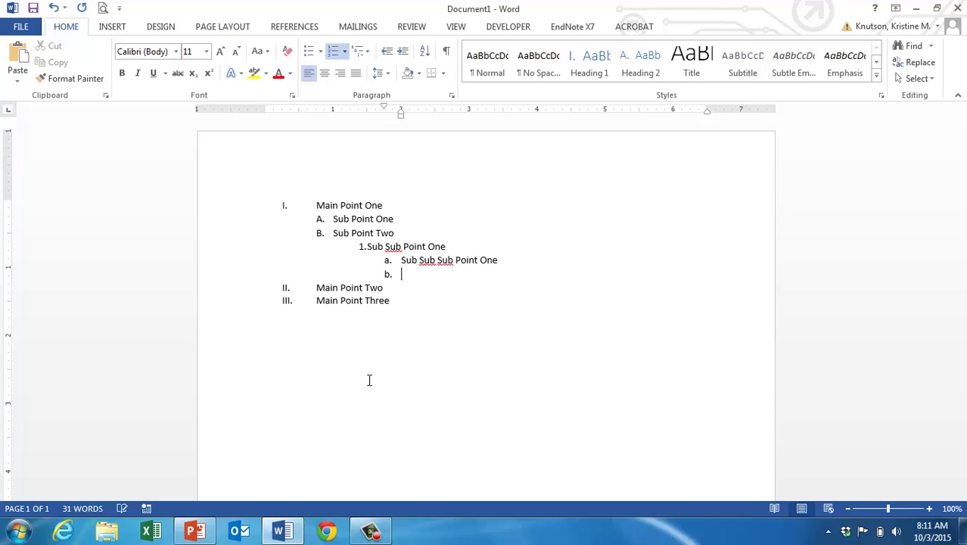
{"action": "key", "text": "Tab"}
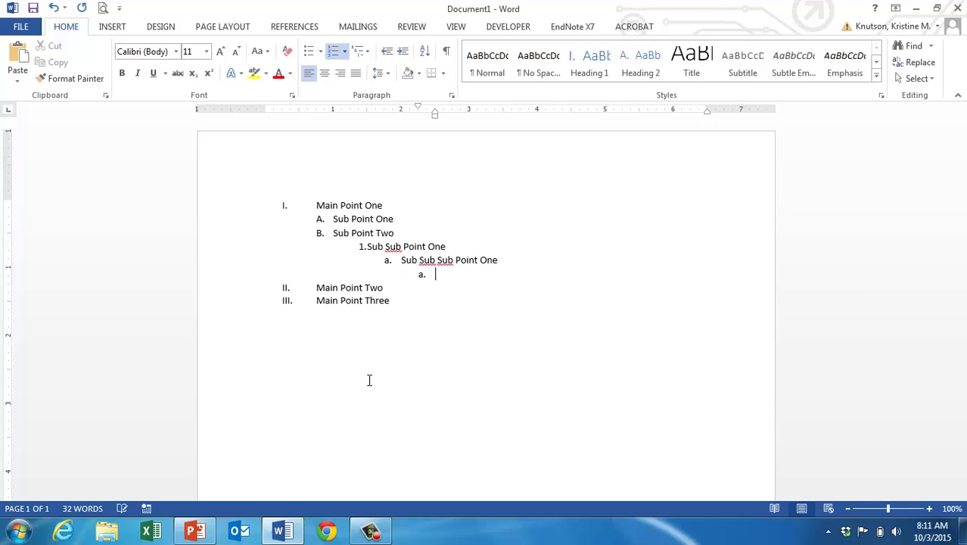
{"action": "left_click", "coordinate": [345, 51]}
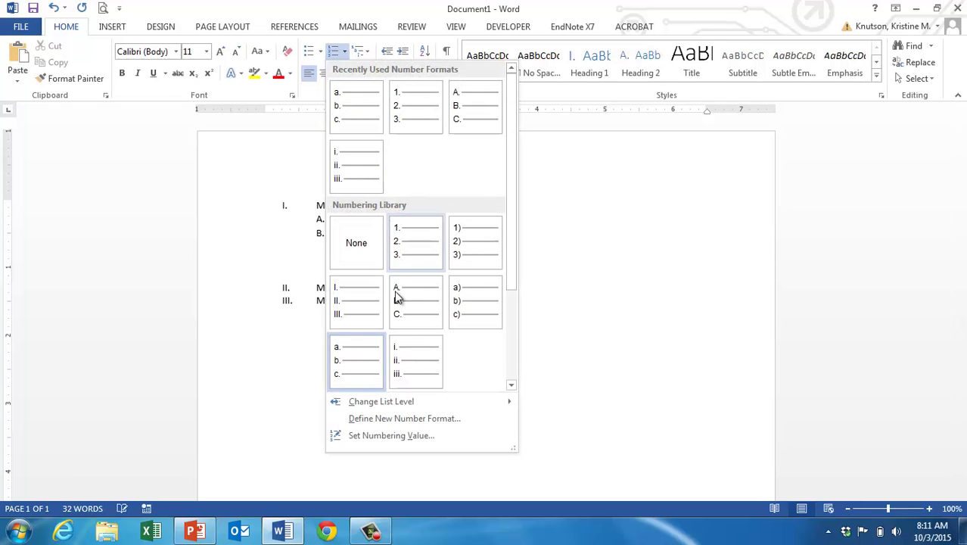
{"action": "left_click", "coordinate": [412, 339]}
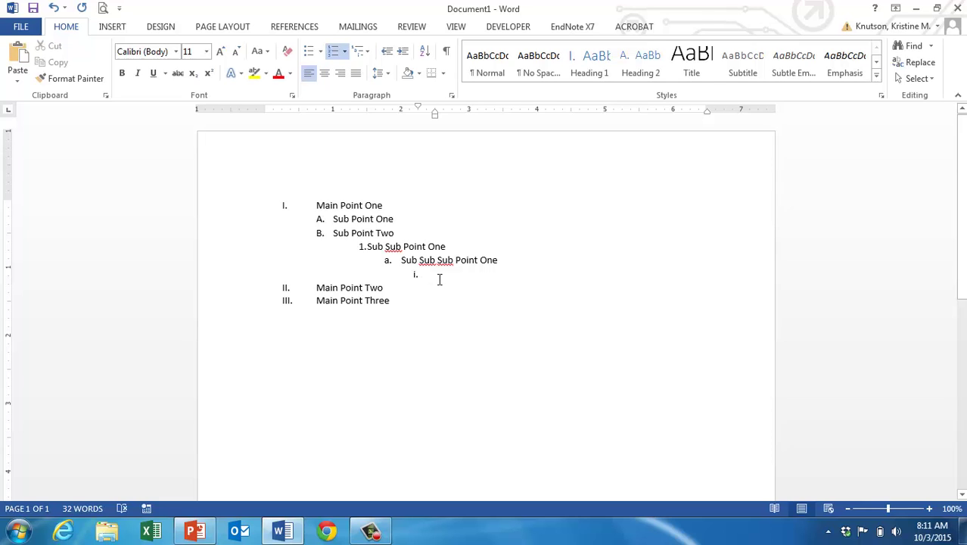
Step: Delete the Sub Sub Sub Point One line and its empty sub-item, leaving an empty 2. item
{"action": "triple_click", "coordinate": [406, 264]}
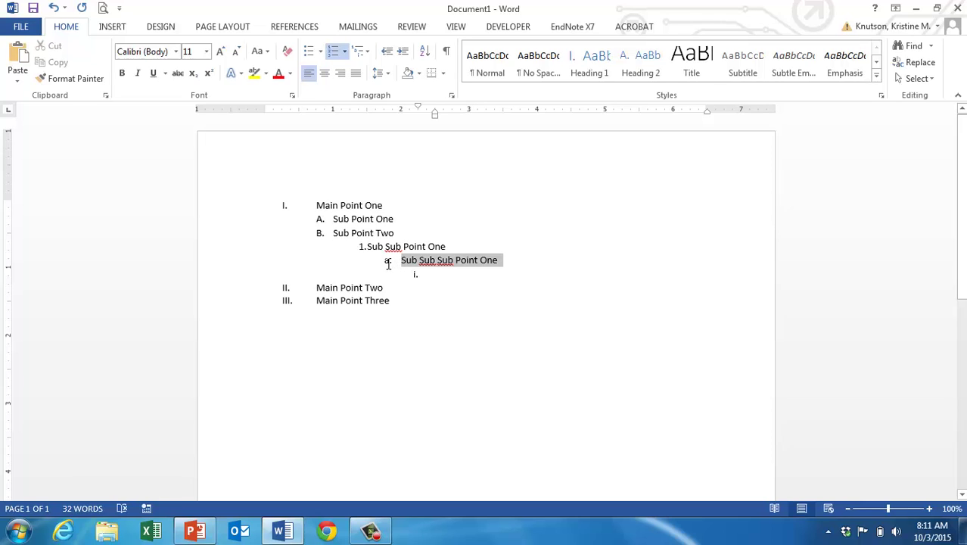
{"action": "key", "text": "Delete"}
{"action": "key", "text": "ctrl+shift+n"}
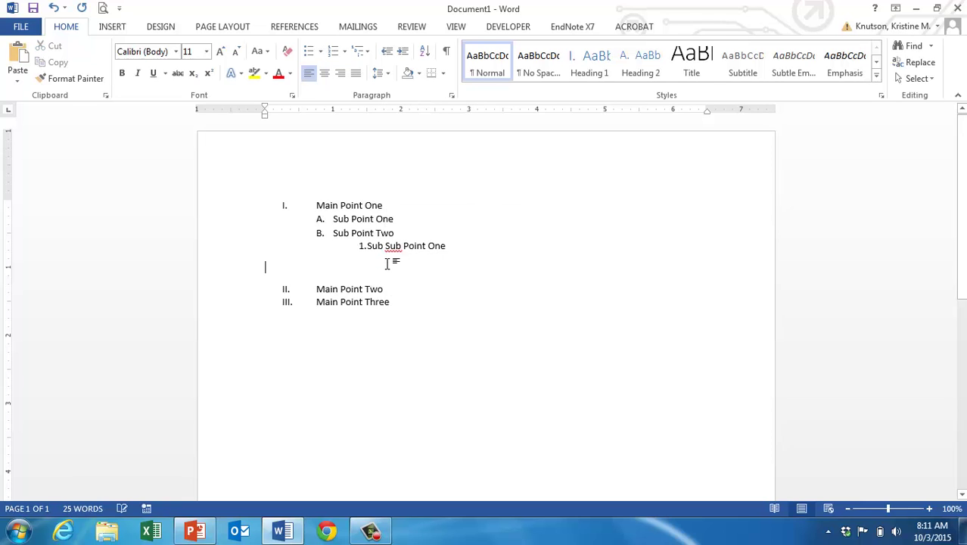
{"action": "key", "text": "BackSpace"}
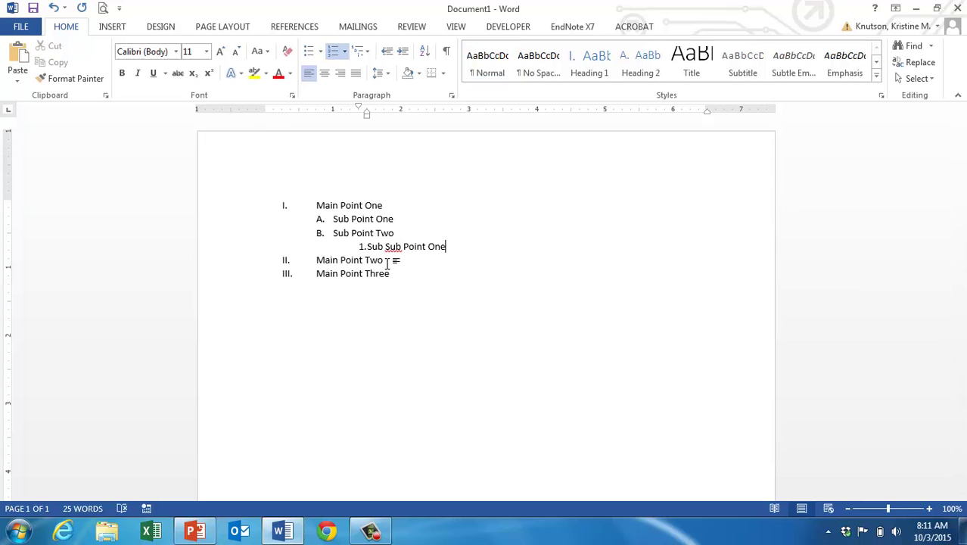
{"action": "key", "text": "Return"}
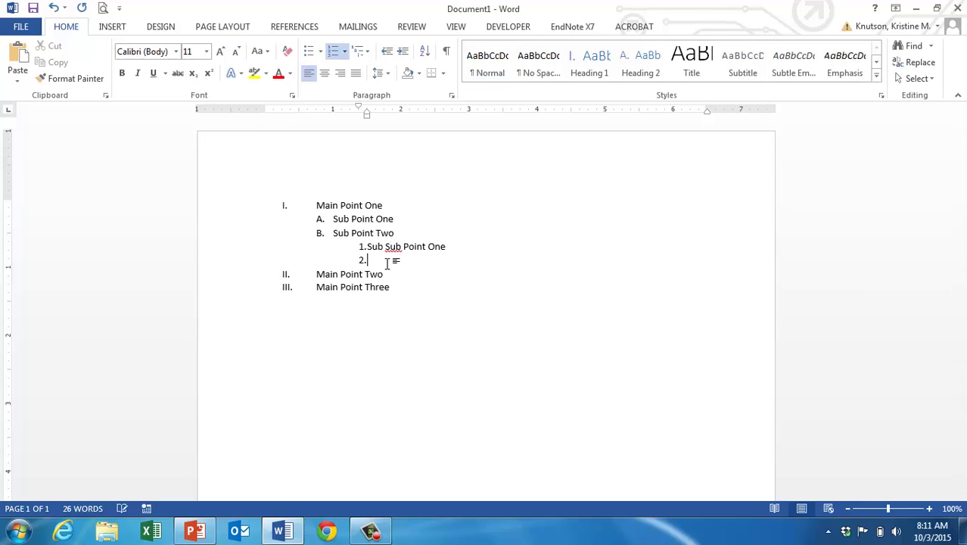
Step: Enter Sub Sub Point Two as item 2, then Sub Point Three as lettered item C
{"action": "type", "text": "Sub Sub Point Two"}
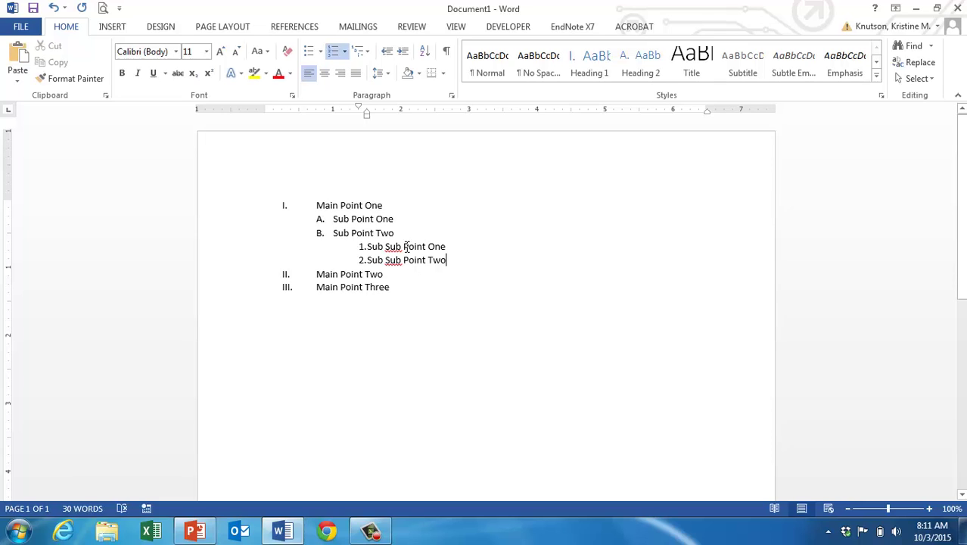
{"action": "left_click", "coordinate": [449, 261]}
{"action": "key", "text": "Return"}
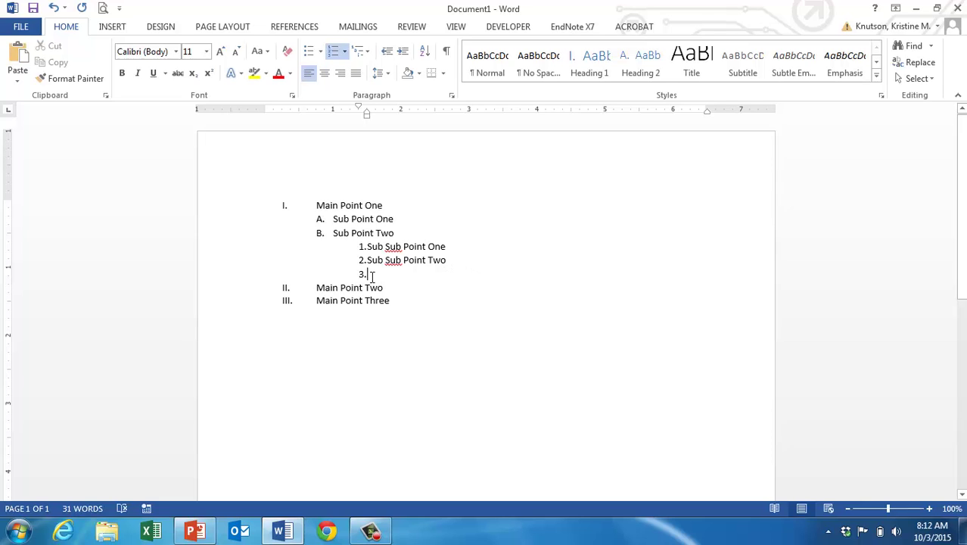
{"action": "key", "text": "Tab"}
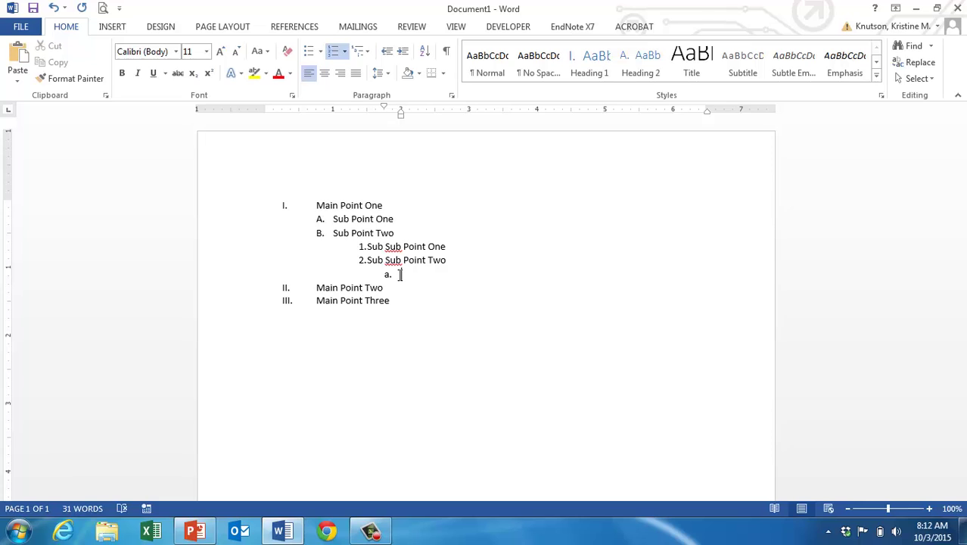
{"action": "key", "text": "shift+Tab"}
{"action": "key", "text": "shift+Tab"}
{"action": "type", "text": "Sub Point Three"}
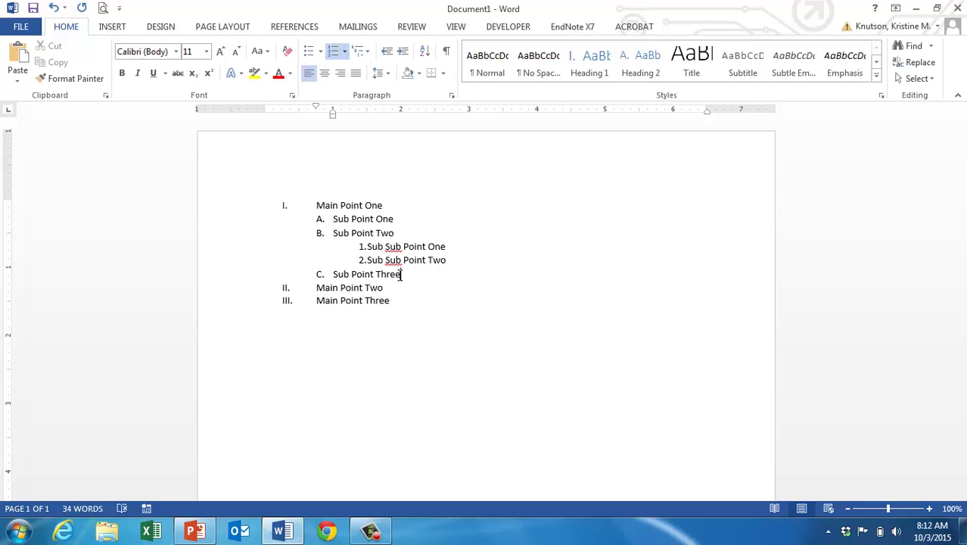
{"action": "key", "text": "Return"}
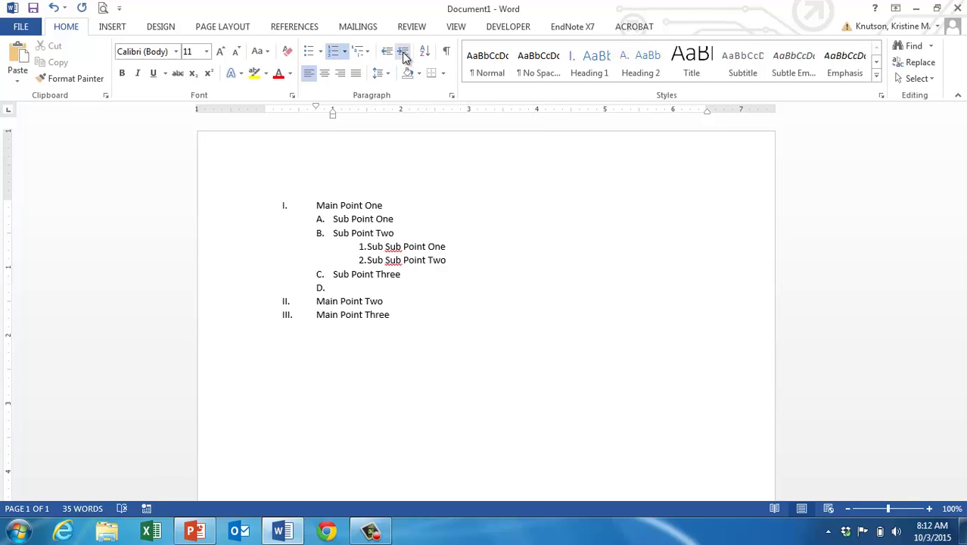
Step: Indent to add 1. Sub Sub Point One under Sub Point Three, then outdent for D. Sub Point Four
{"action": "left_click", "coordinate": [404, 53]}
{"action": "type", "text": "Sub Sub Poin"}
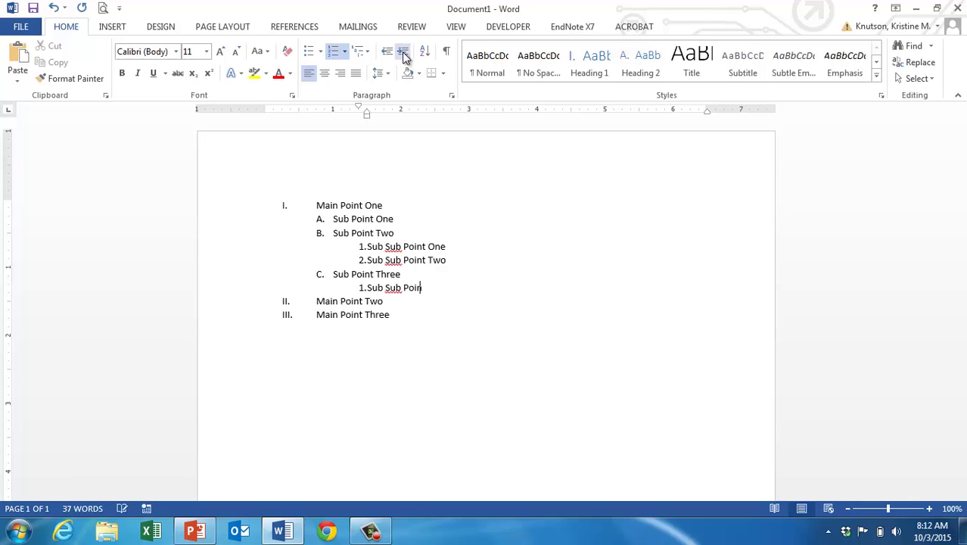
{"action": "type", "text": "t One"}
{"action": "key", "text": "Return"}
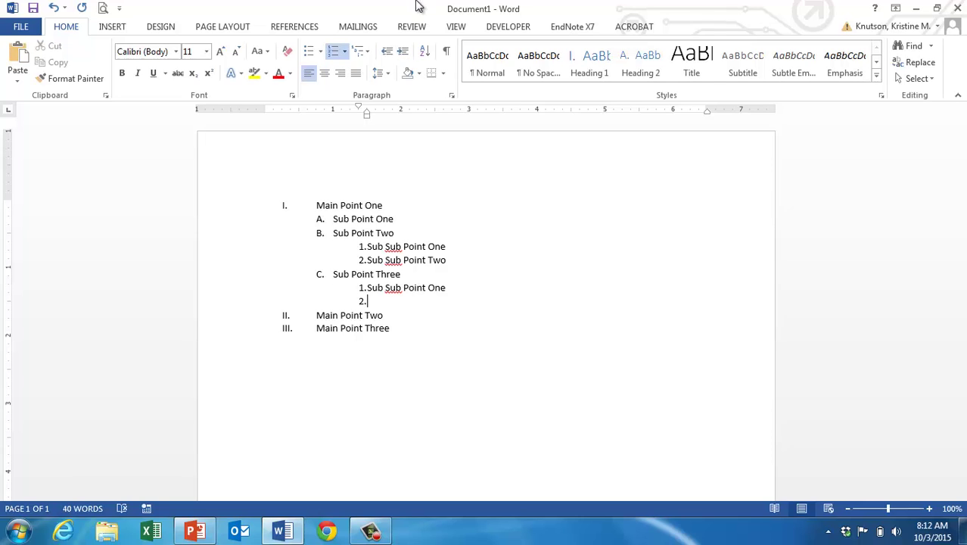
{"action": "left_click", "coordinate": [388, 57]}
{"action": "type", "text": "SU"}
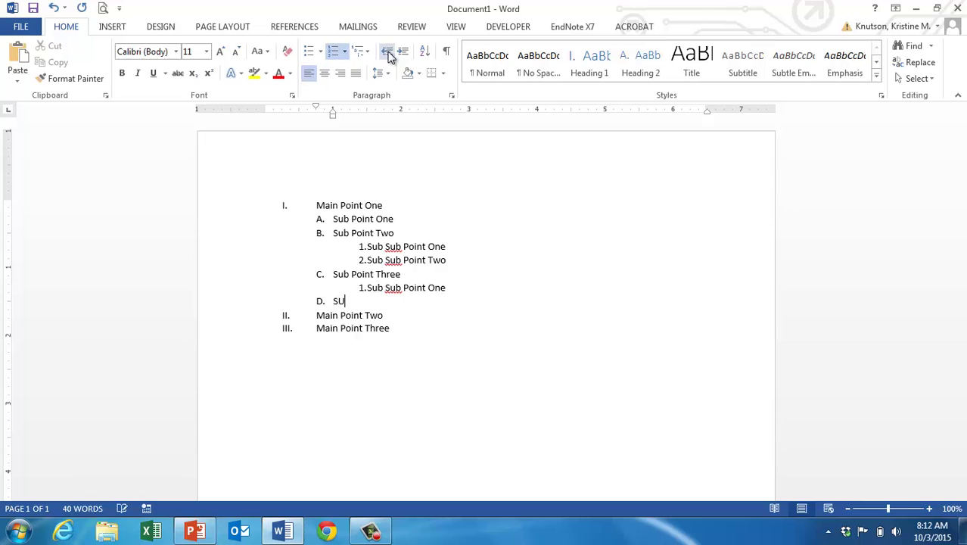
{"action": "type", "text": "BB"}
{"action": "key", "text": "BackSpace"}
{"action": "key", "text": "BackSpace"}
{"action": "key", "text": "BackSpace"}
{"action": "type", "text": "ub Point Four"}
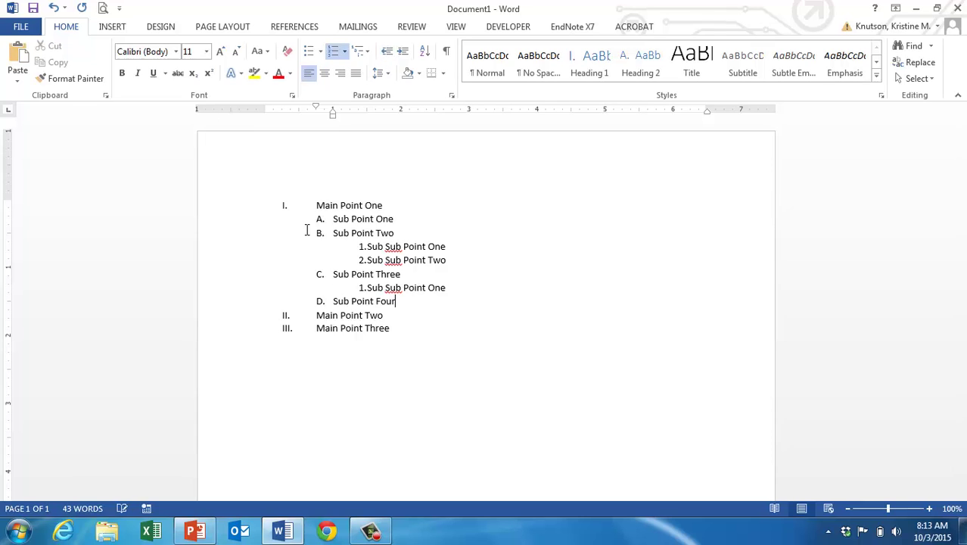
Step: Insert a line above Main Point One and start item I. Attention Getting Device
{"action": "left_click", "coordinate": [316, 205]}
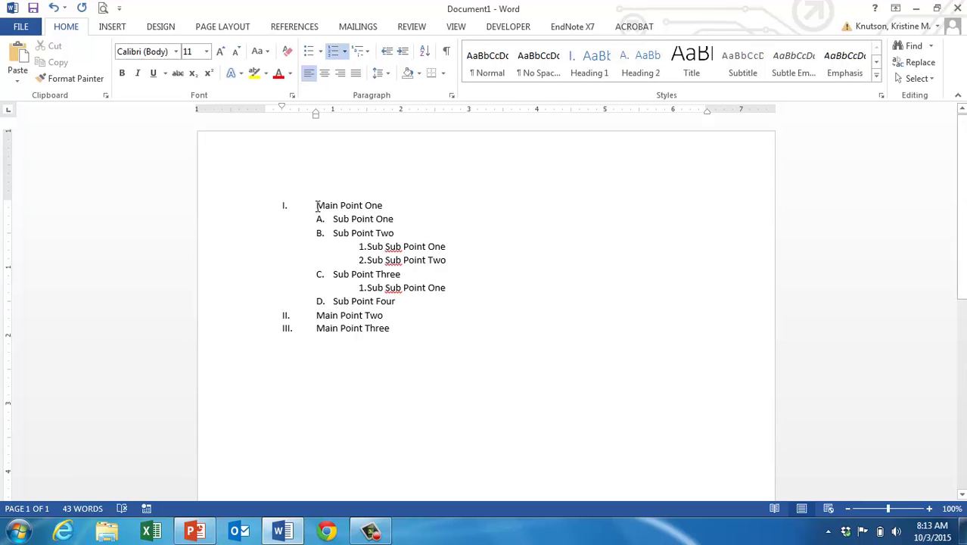
{"action": "key", "text": "Return"}
{"action": "key", "text": "Up"}
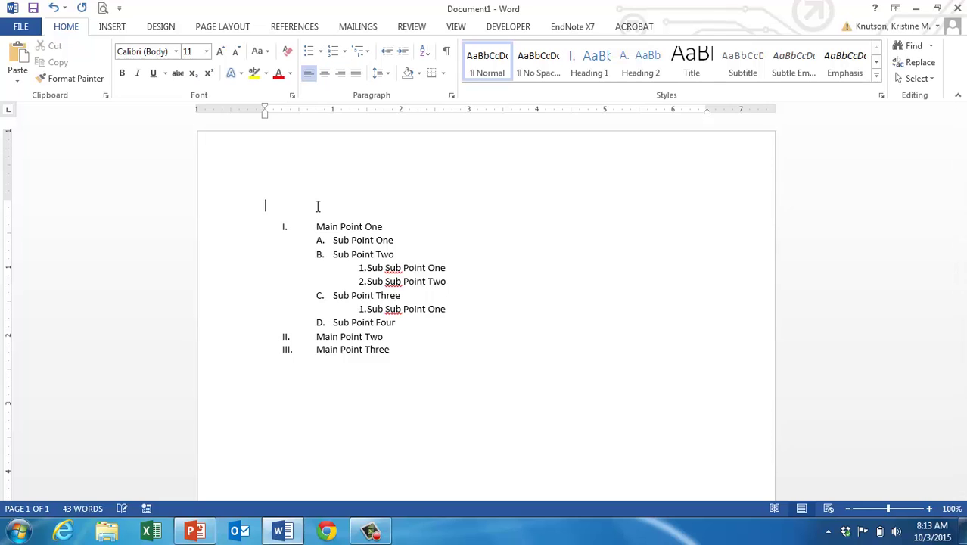
{"action": "type", "text": "I."}
{"action": "key", "text": "space"}
{"action": "type", "text": "Att"}
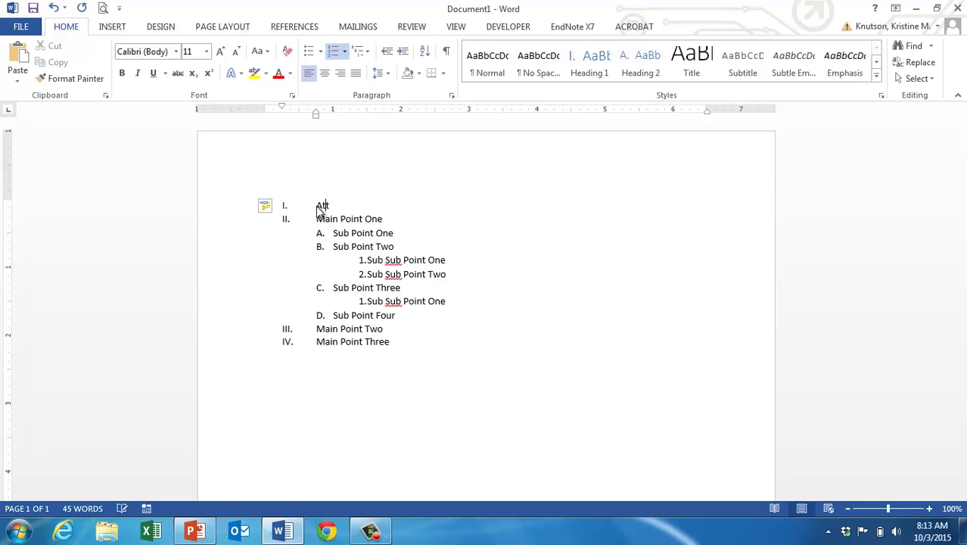
{"action": "type", "text": "ention Getting Device"}
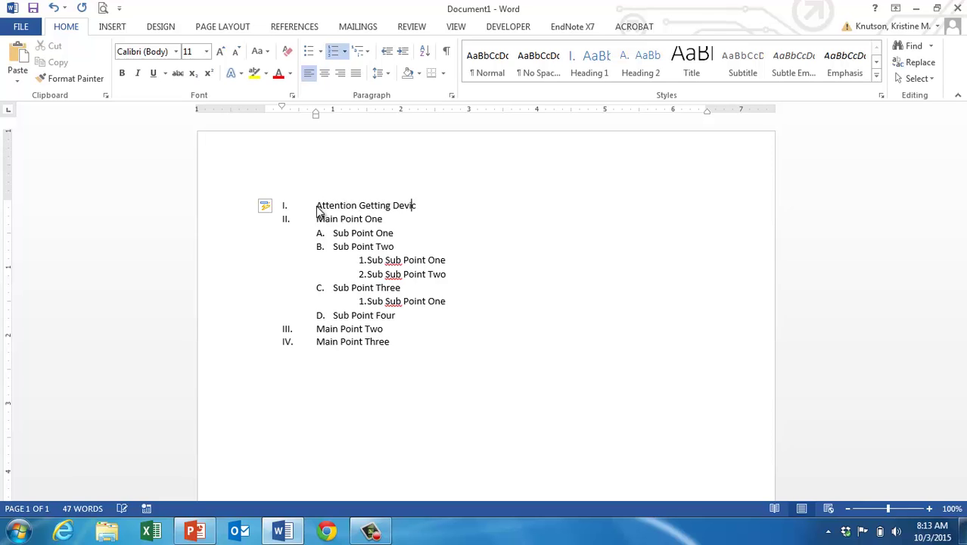
Step: Add Connection to Audience, Credibility Statement, Thesis Statement and Preview, then end the numbering
{"action": "key", "text": "Return"}
{"action": "type", "text": "Con"}
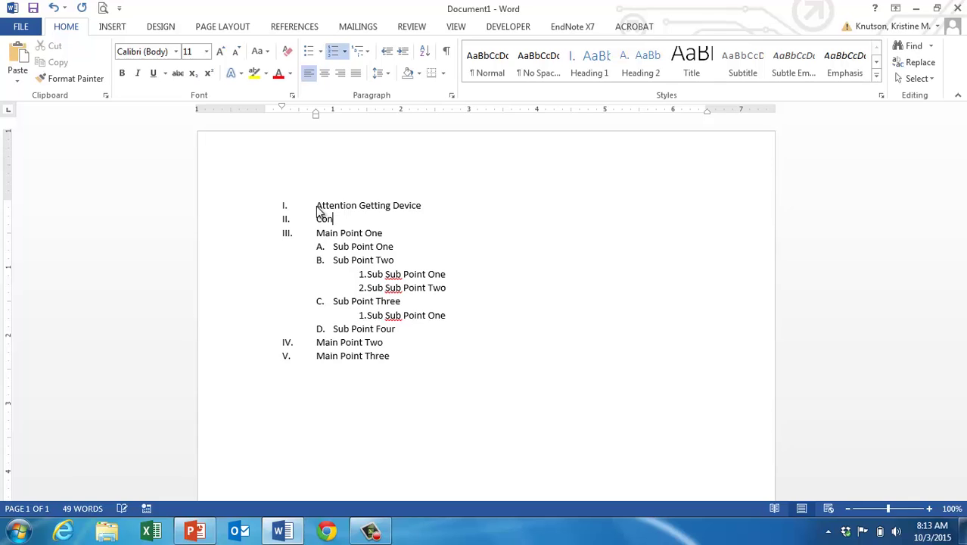
{"action": "type", "text": "nection to Audience"}
{"action": "key", "text": "Return"}
{"action": "type", "text": "Cred"}
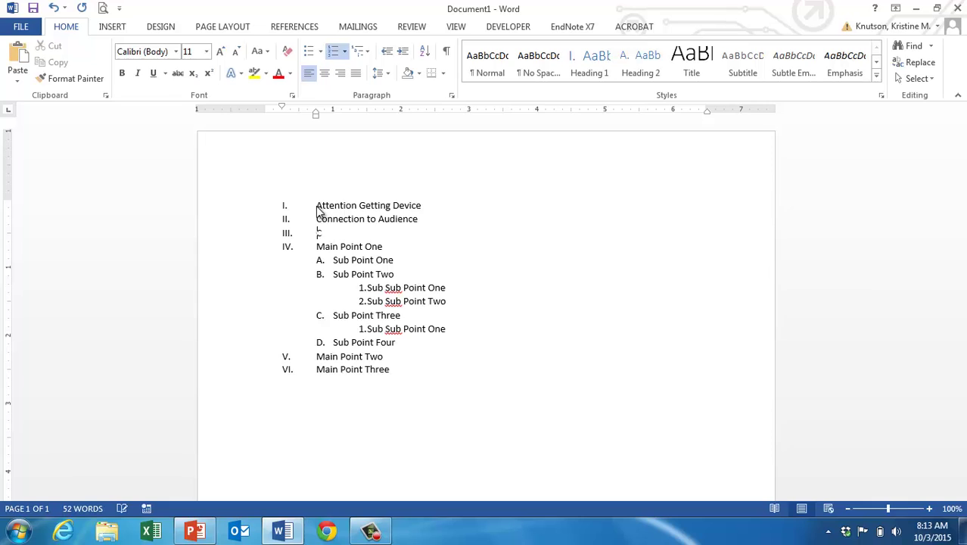
{"action": "type", "text": "ibility Statement"}
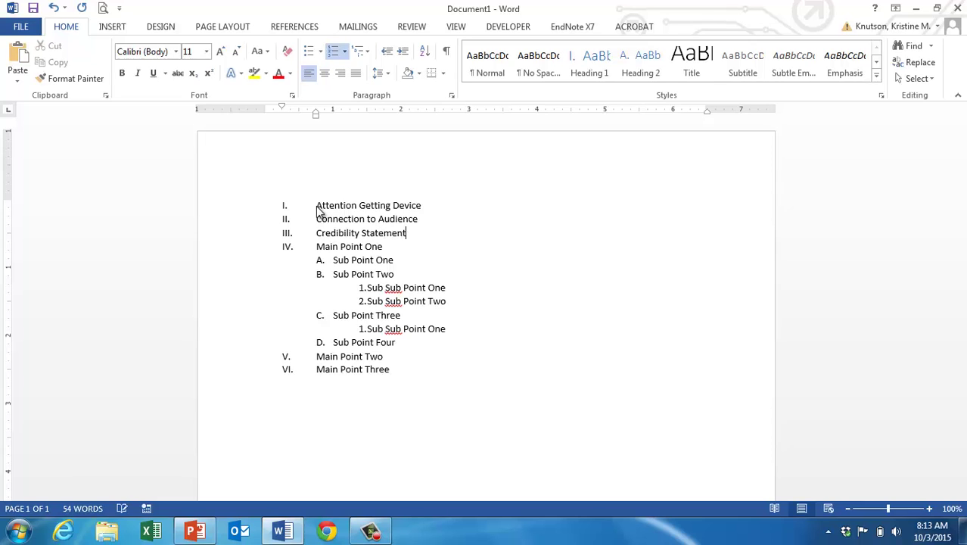
{"action": "key", "text": "Return"}
{"action": "type", "text": "Thesis Statement"}
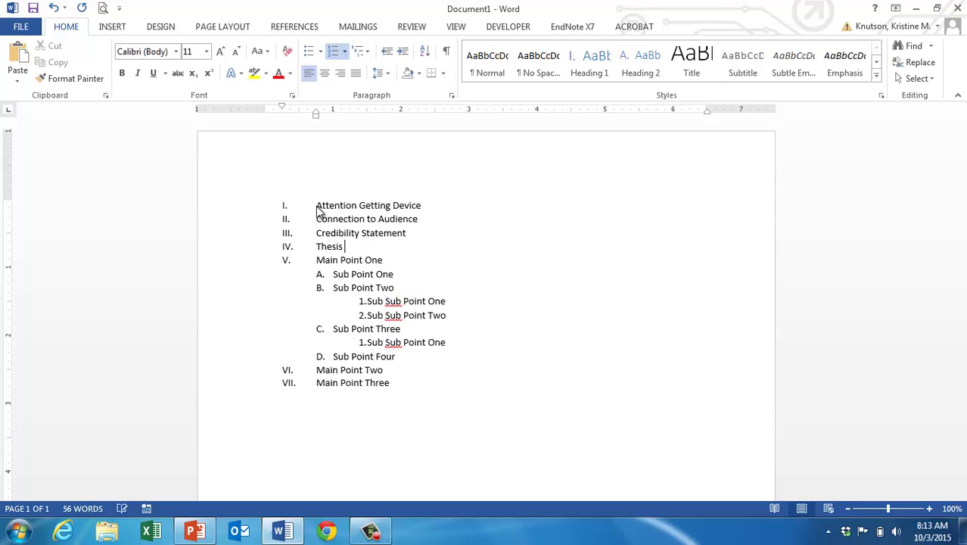
{"action": "key", "text": "Return"}
{"action": "type", "text": "Preview"}
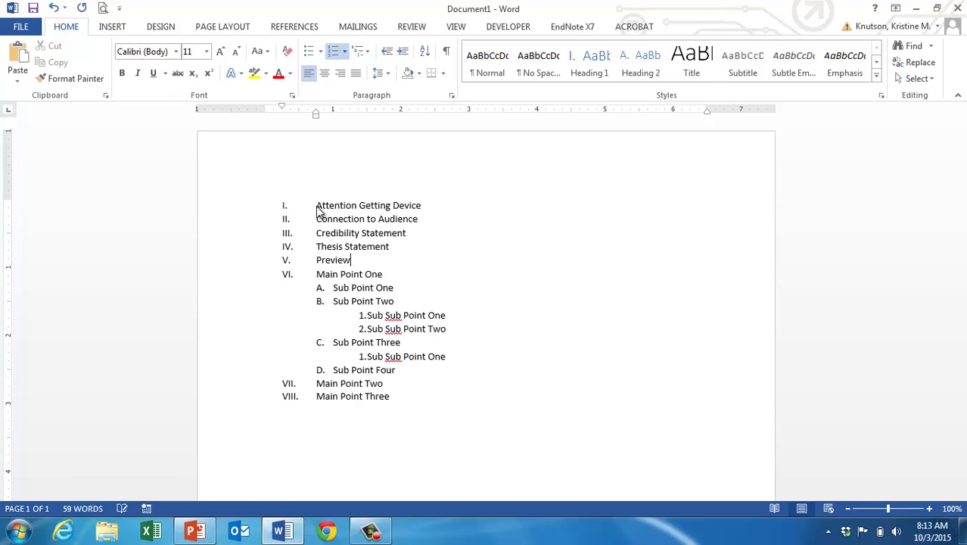
{"action": "key", "text": "Return"}
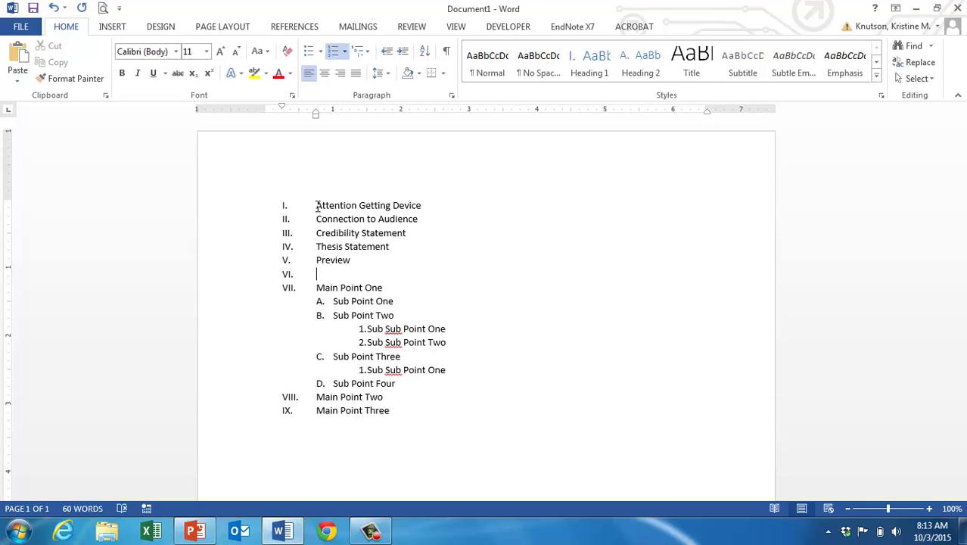
{"action": "key", "text": "BackSpace"}
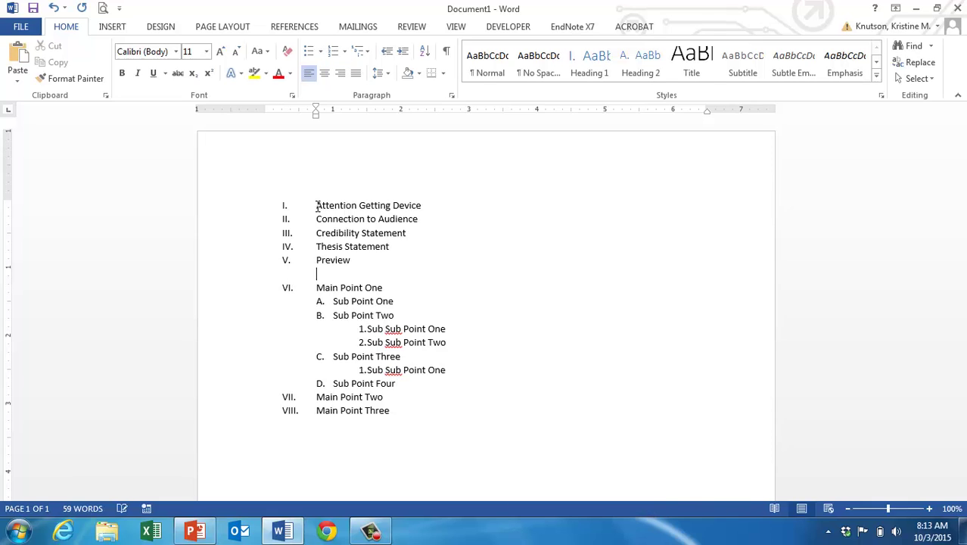
Step: Add a second blank line before Main Point One and restart its numbering at I
{"action": "key", "text": "Return"}
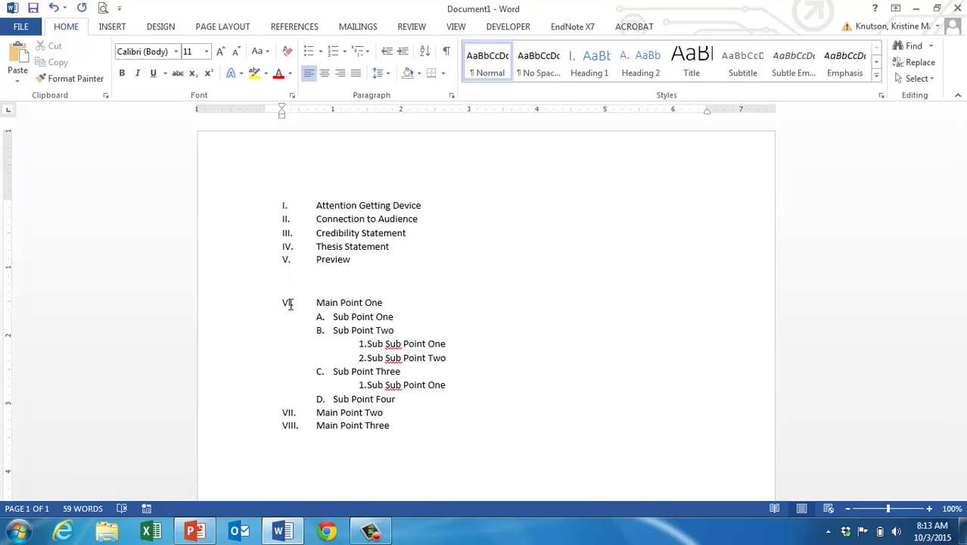
{"action": "right_click", "coordinate": [288, 303]}
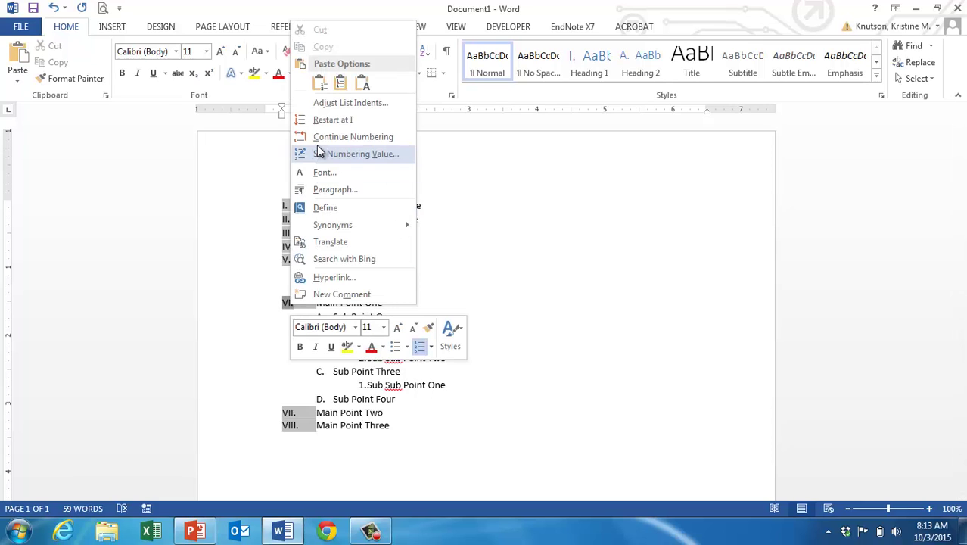
{"action": "left_click", "coordinate": [314, 120]}
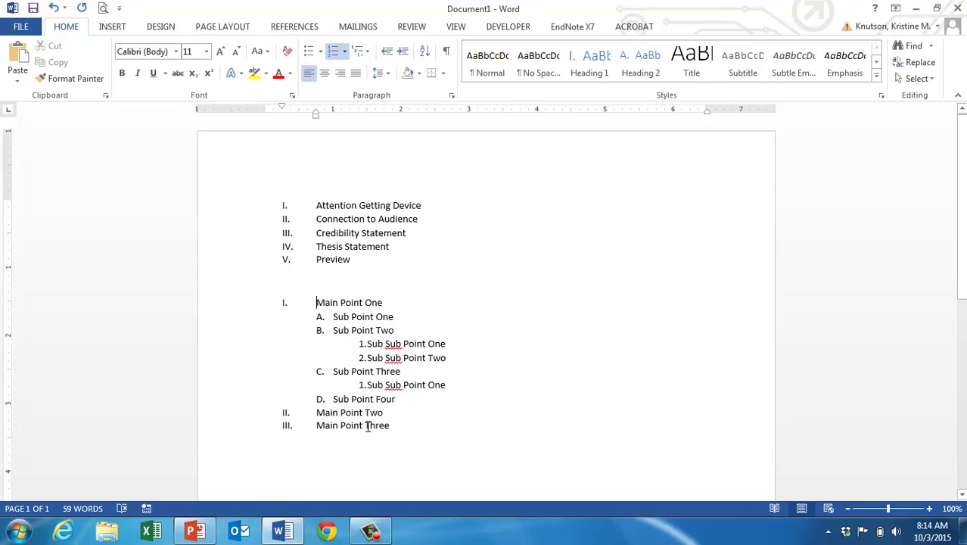
Step: Start a new list item after Main Point Three, undoing an automatic 'I.' list
{"action": "left_click", "coordinate": [392, 426]}
{"action": "key", "text": "Return"}
{"action": "key", "text": "Return"}
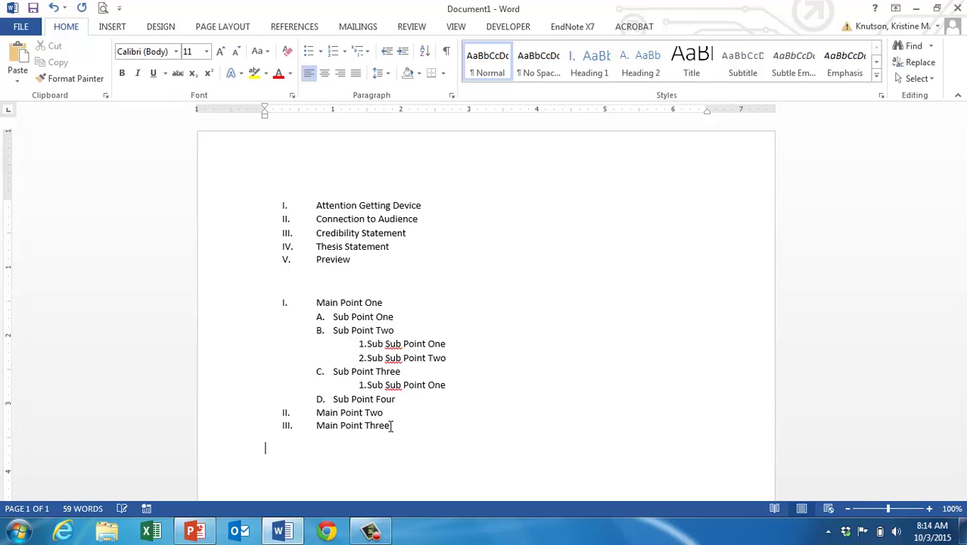
{"action": "key", "text": "Return"}
{"action": "type", "text": "I."}
{"action": "key", "text": "Tab"}
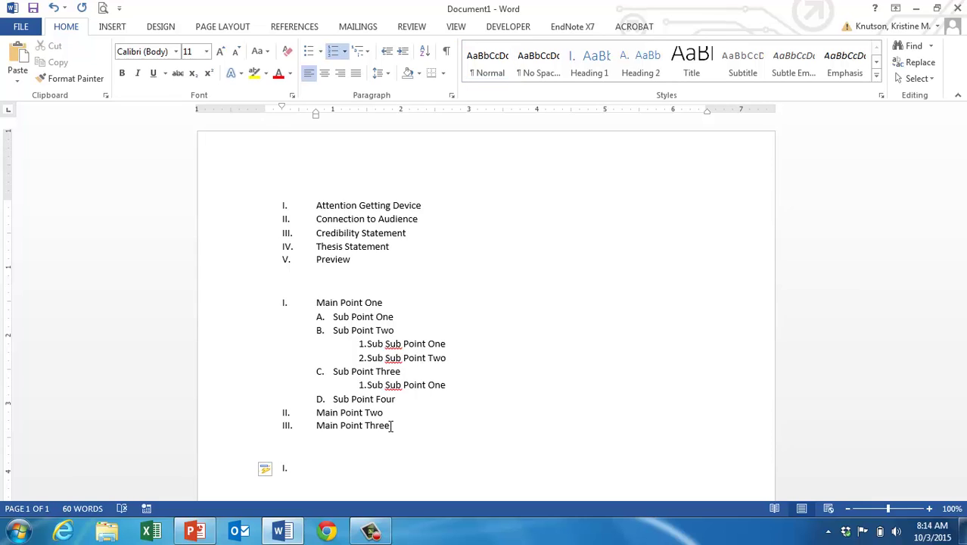
{"action": "key", "text": "ctrl+z"}
{"action": "key", "text": "ctrl+z"}
{"action": "key", "text": "ctrl+z"}
{"action": "key", "text": "ctrl+z"}
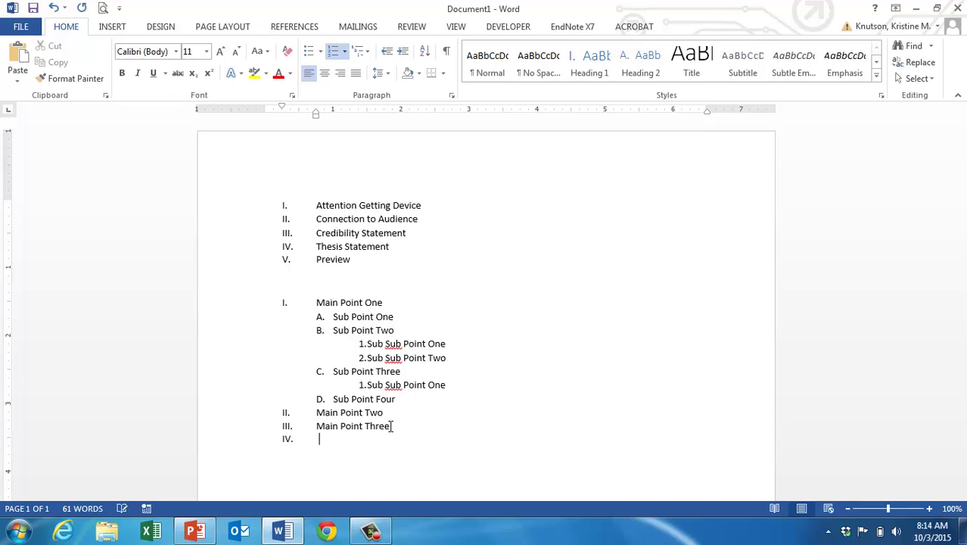
Step: Enter 'Transition to Conclusion' as the item and restart its numbering at I
{"action": "type", "text": "Transition to Conclusion"}
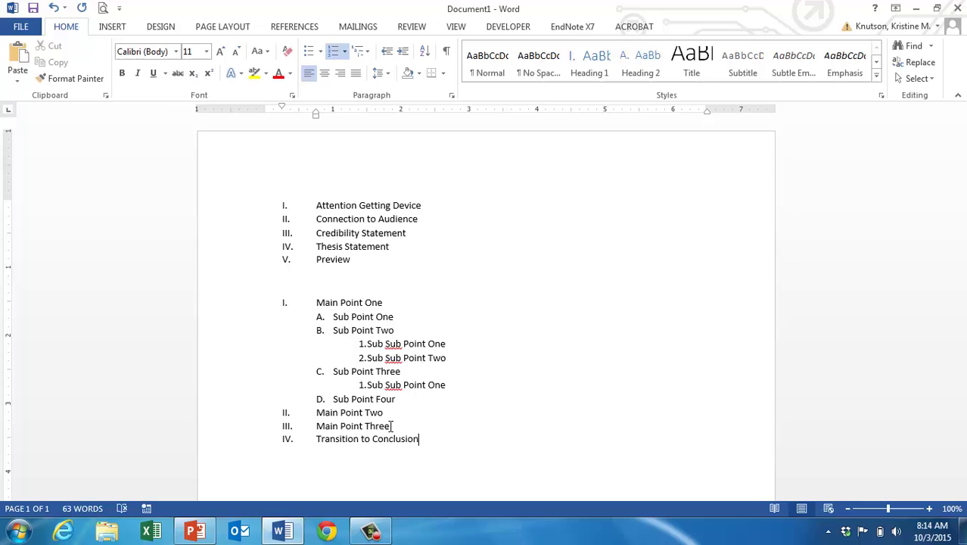
{"action": "right_click", "coordinate": [287, 439]}
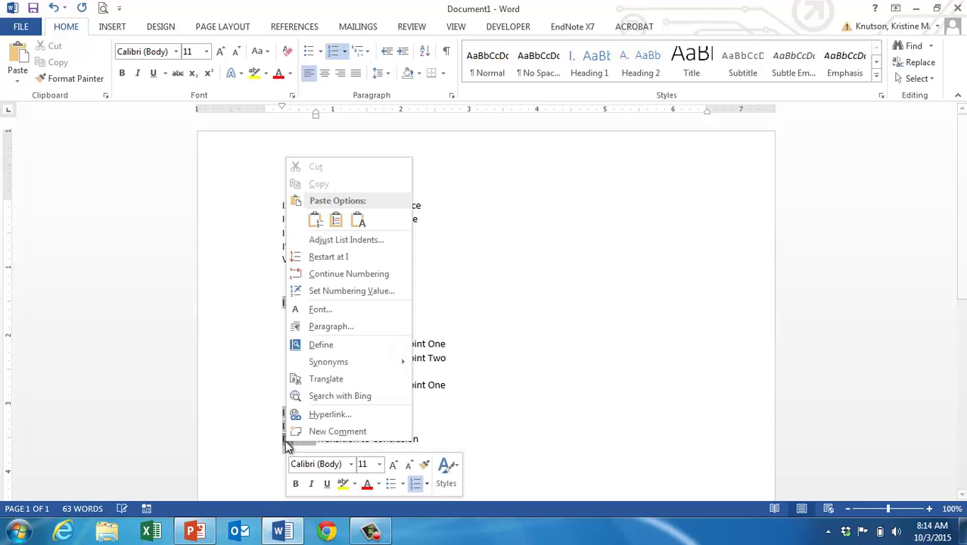
{"action": "left_click", "coordinate": [321, 257]}
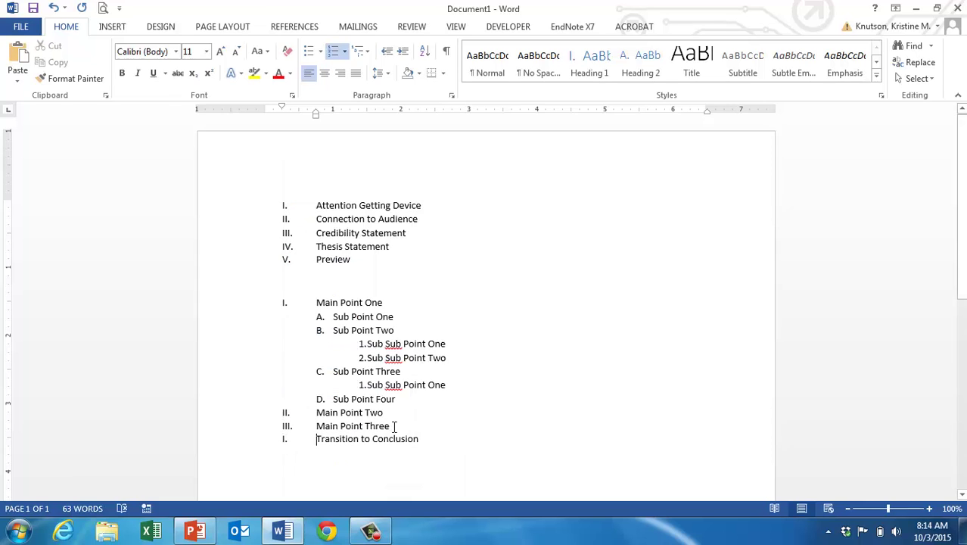